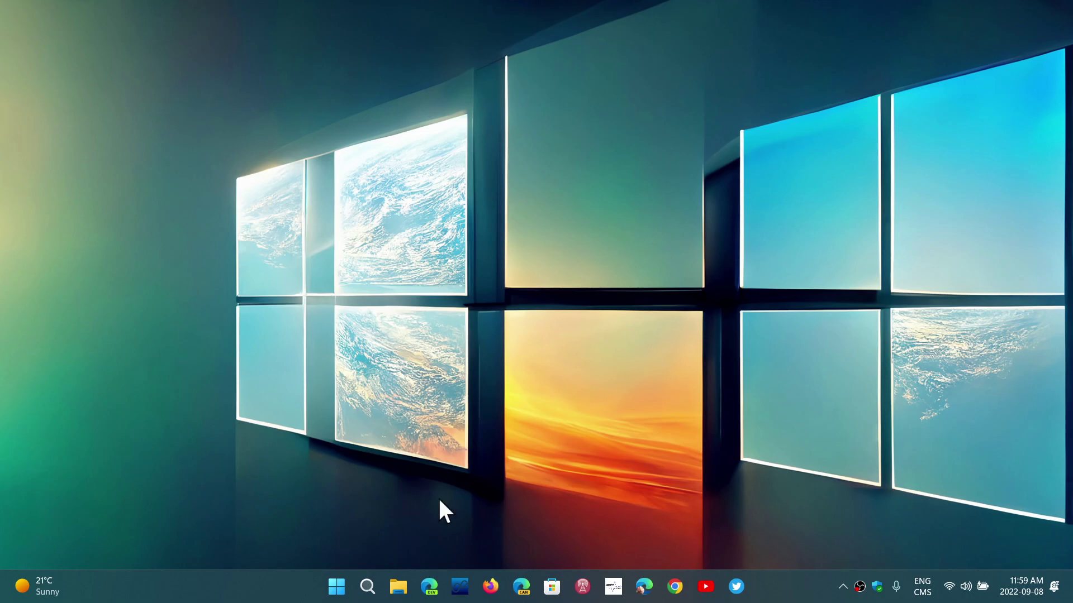
# - Open the Start menu to reach the pinned Settings tile
pyautogui.click(337, 585)
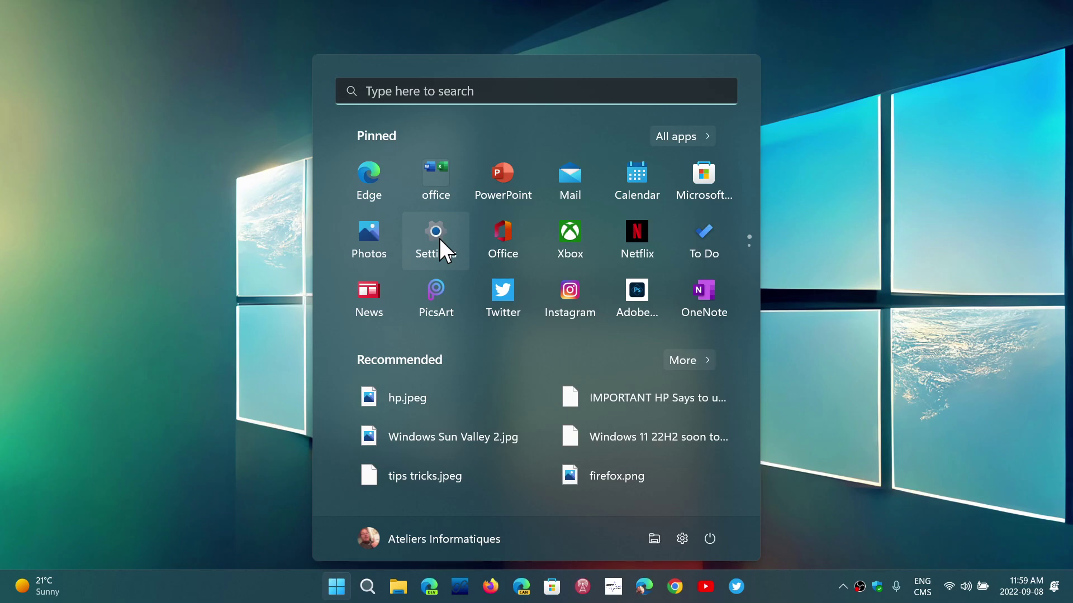
# - Launch Settings, browse the Accounts page, then close the Settings window
pyautogui.click(439, 239)
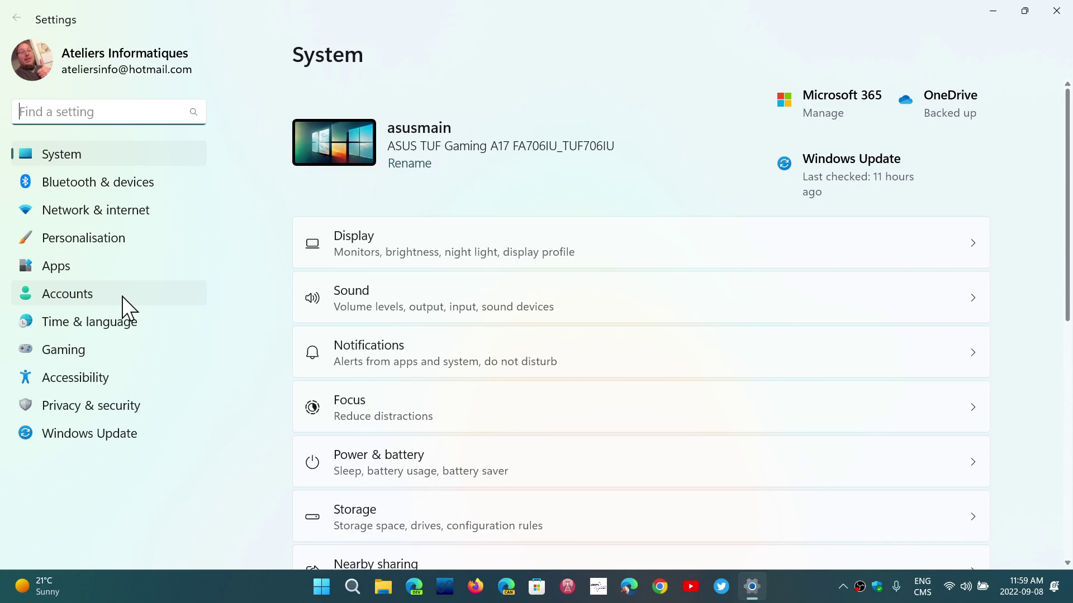
pyautogui.click(122, 296)
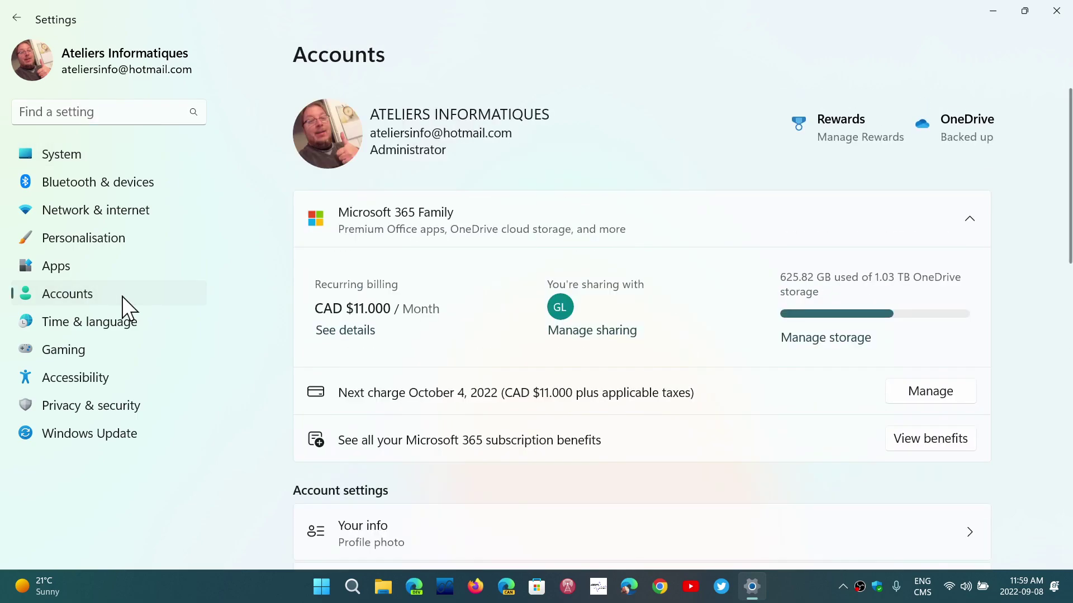
pyautogui.scroll(-2, 838, 528)
pyautogui.scroll(-3, 846, 532)
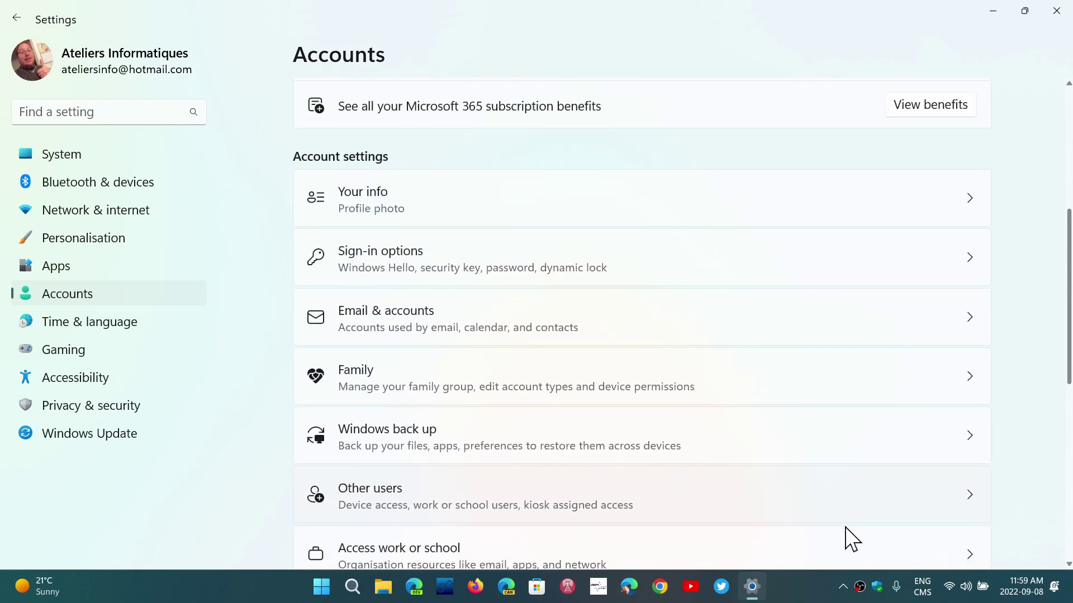
pyautogui.scroll(-3, 850, 537)
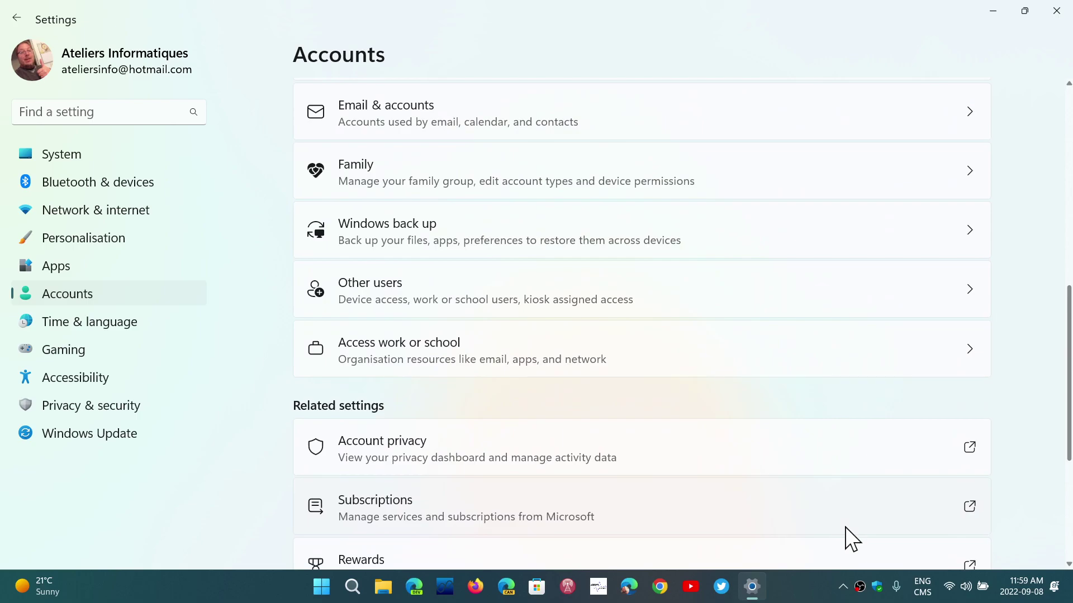
pyautogui.click(1056, 10)
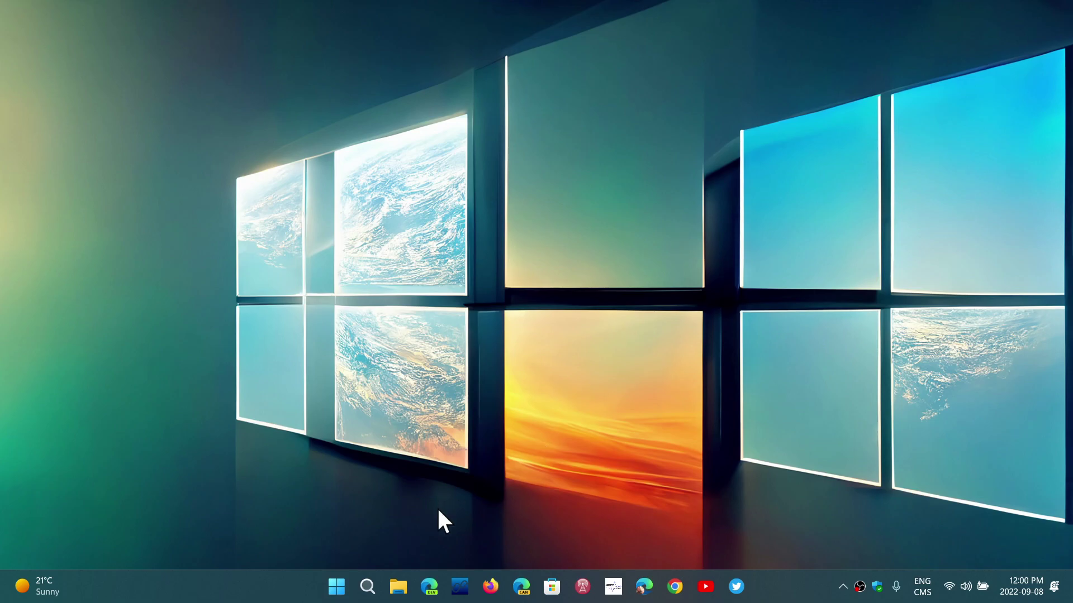
# - Run winver from Windows search to show version 22H2, build 22621.457
pyautogui.click(369, 585)
pyautogui.write('win')
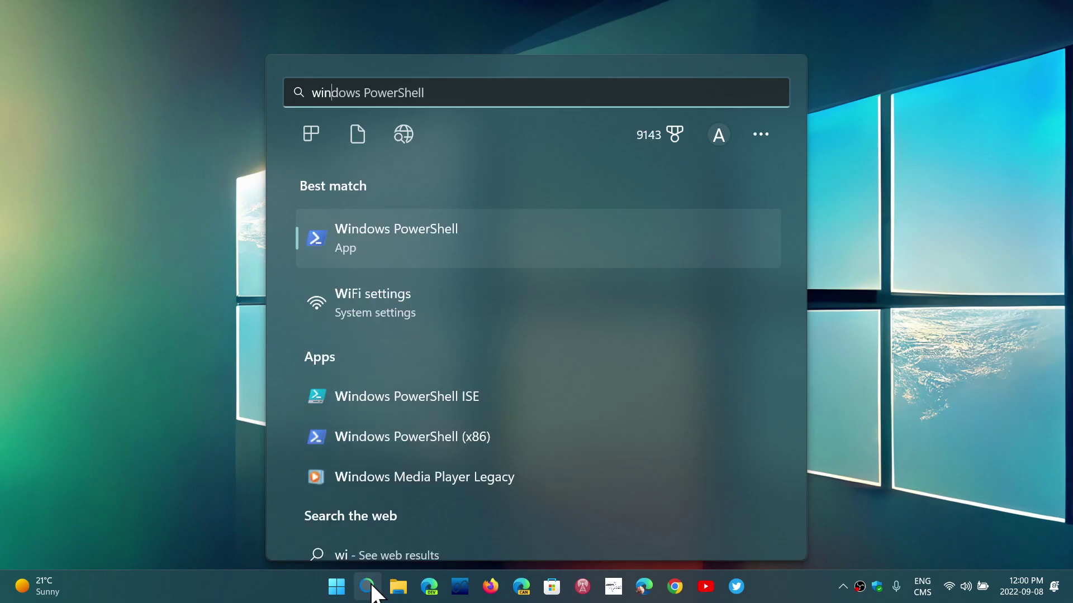
pyautogui.write('ver')
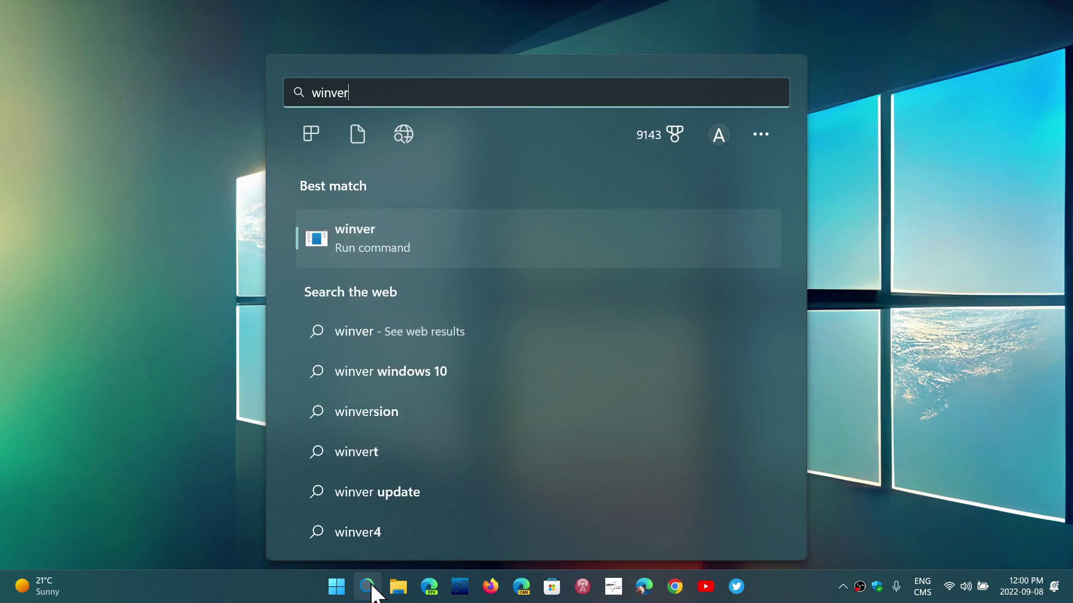
pyautogui.press('Return')
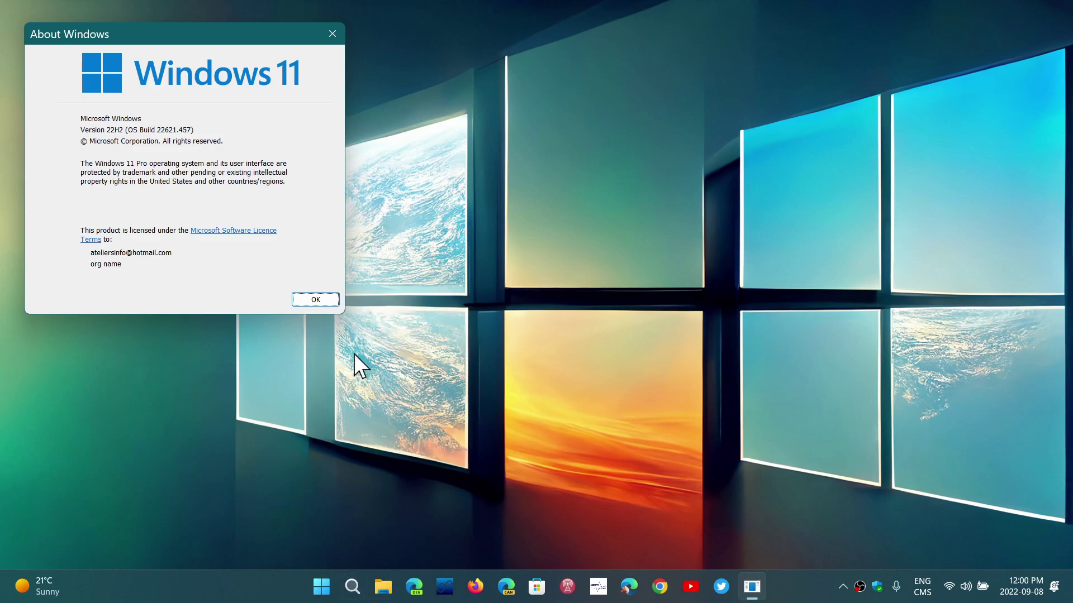
pyautogui.click(333, 34)
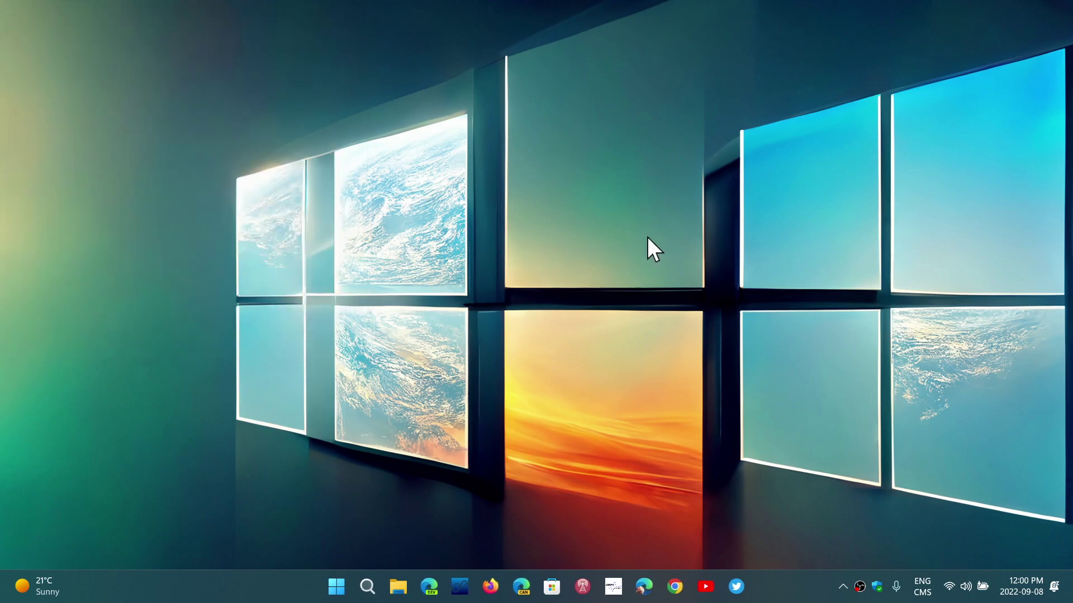